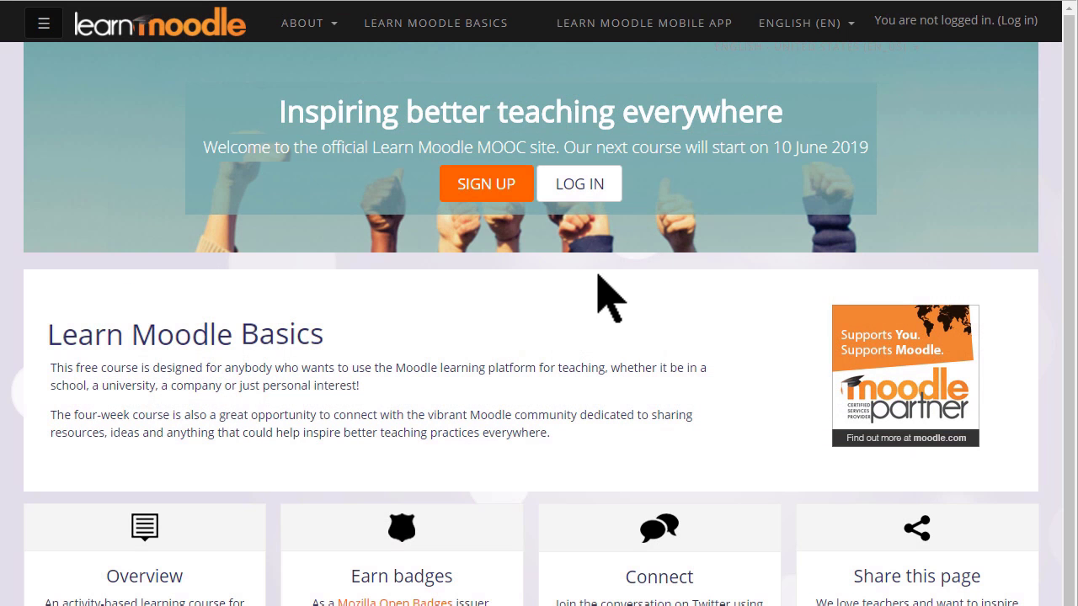
Log in to the Learn Moodle site to reach the Dashboard with Basic French and Learn Moodle Basics
left_click(569, 207)
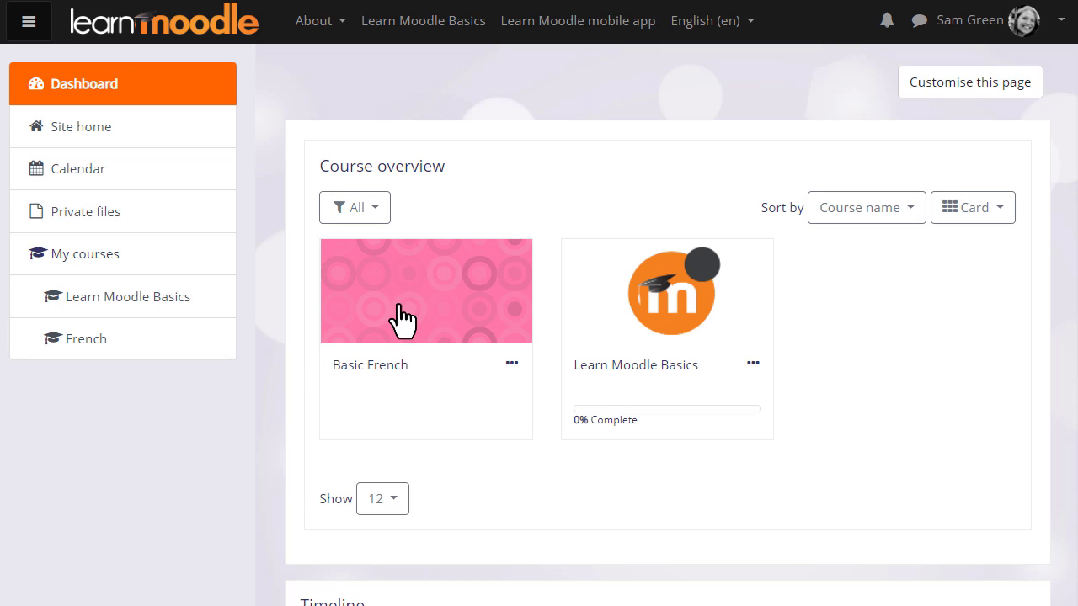
left_click(30, 24)
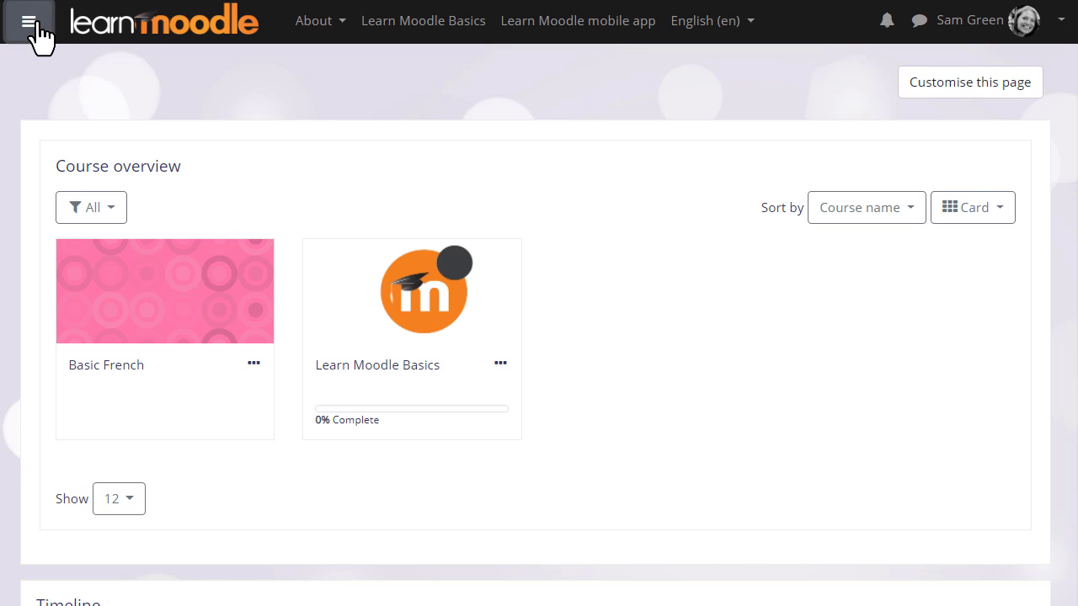
left_click(37, 25)
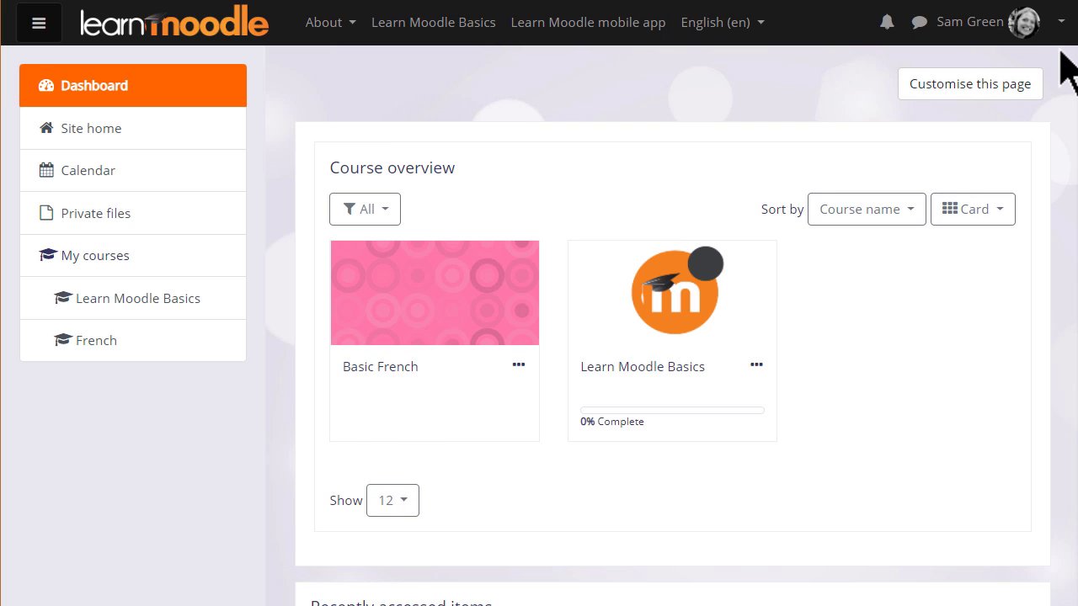
left_click(1062, 30)
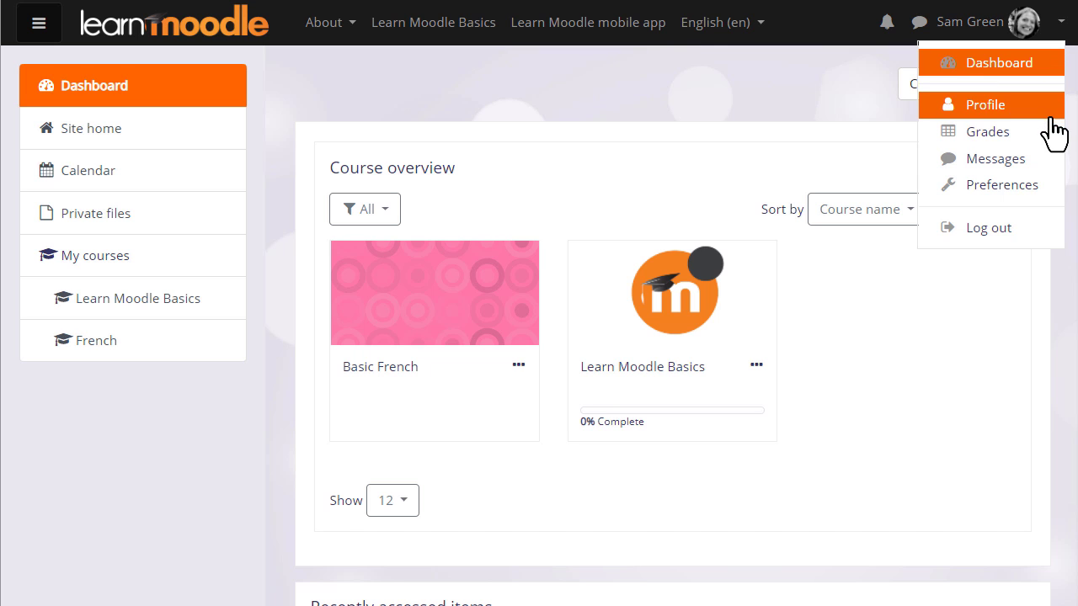
left_click(1045, 189)
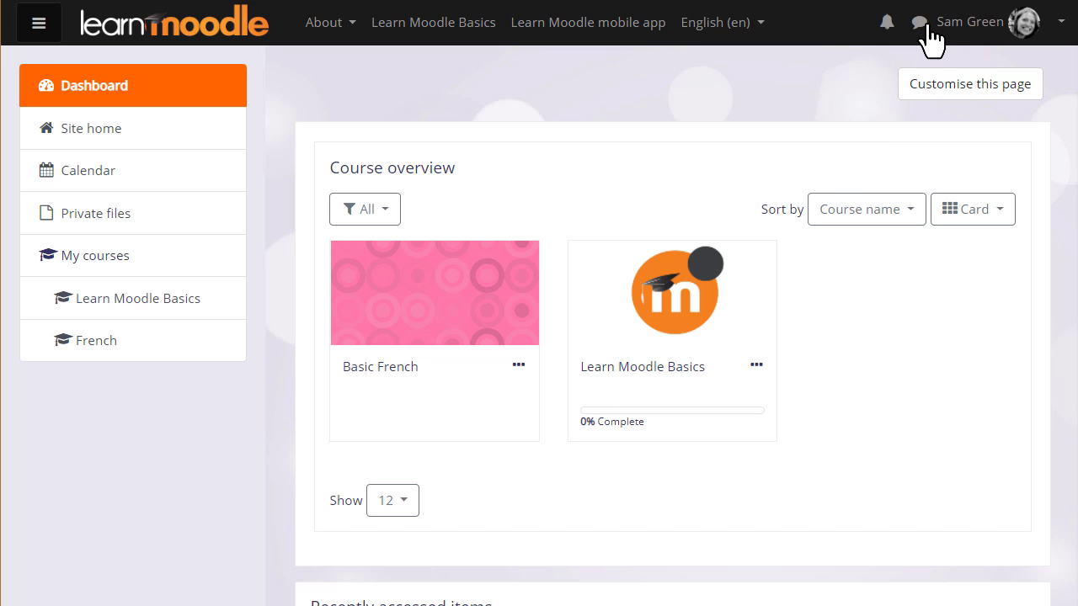
left_click(921, 23)
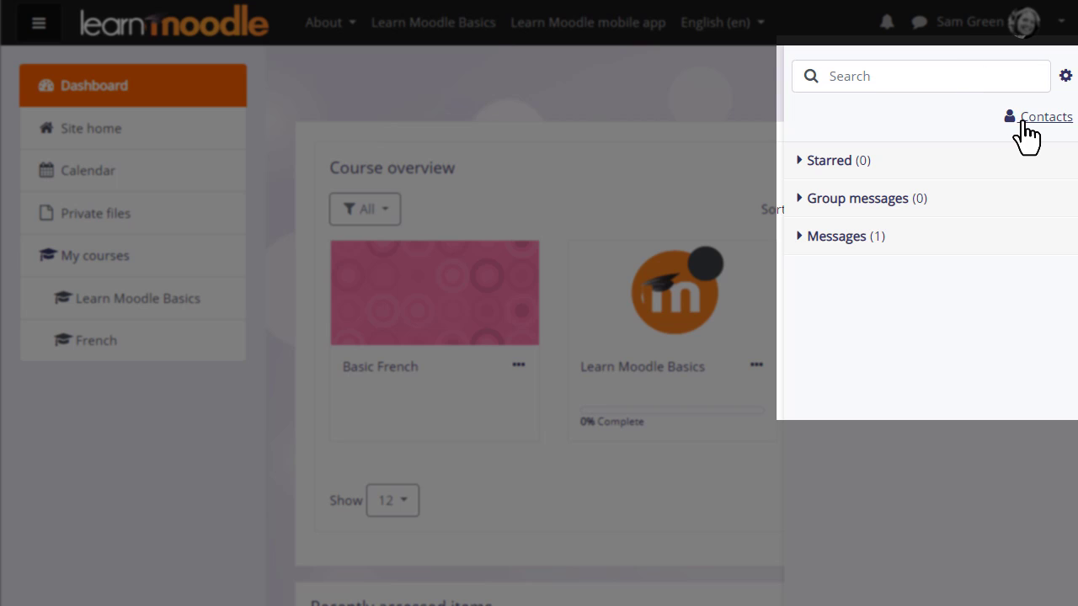
left_click(1065, 78)
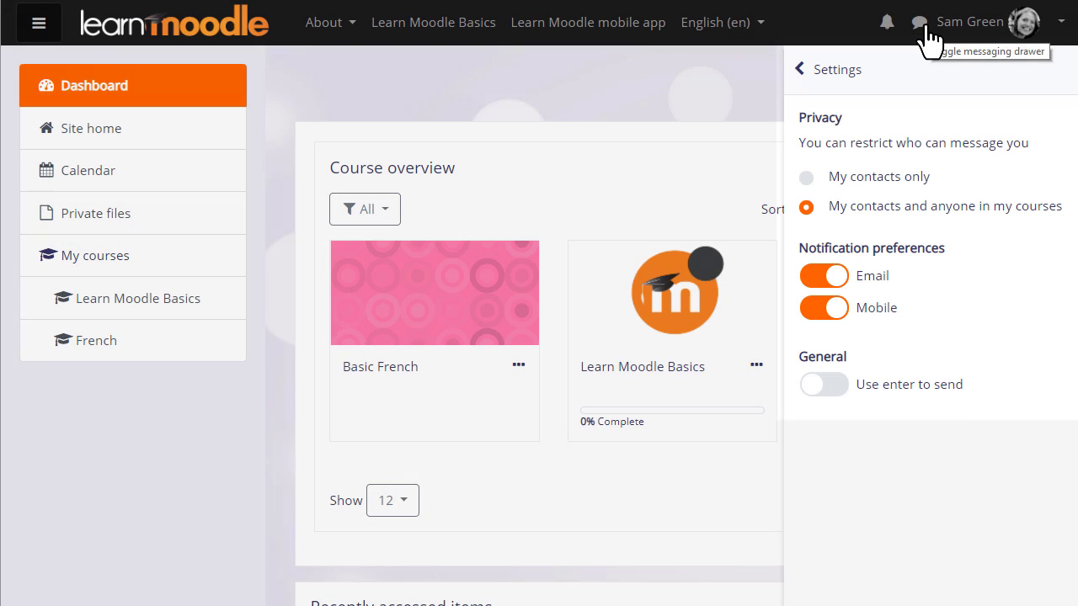
left_click(925, 27)
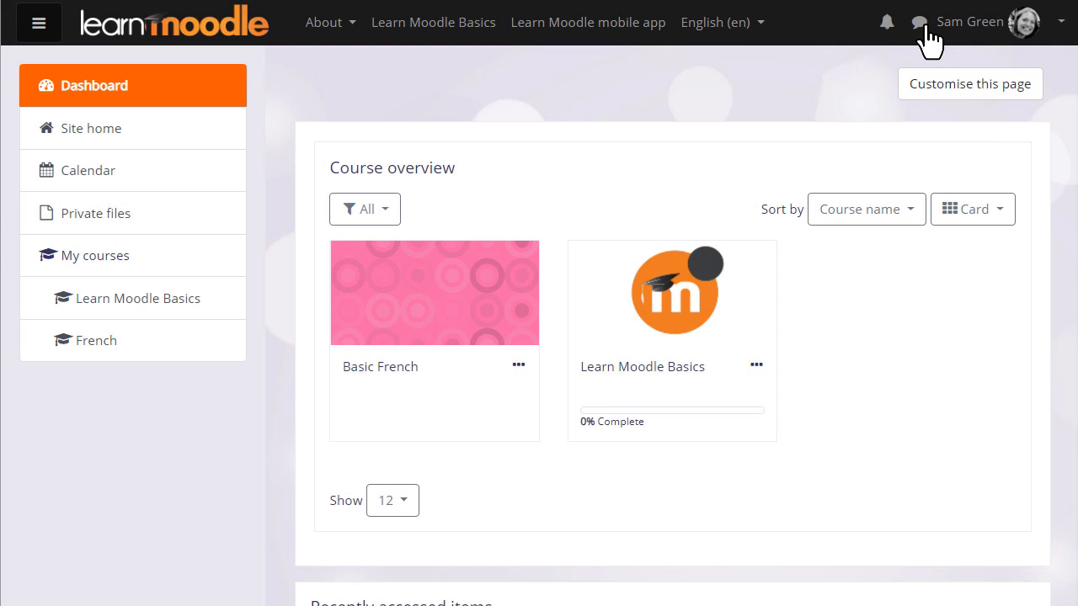
left_click(888, 24)
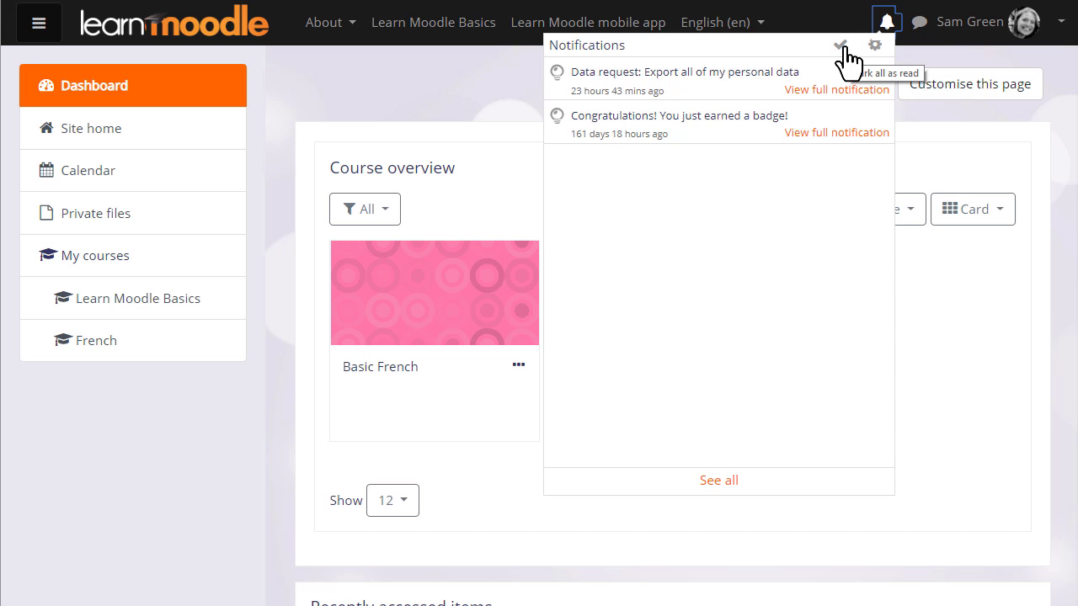
left_click(876, 48)
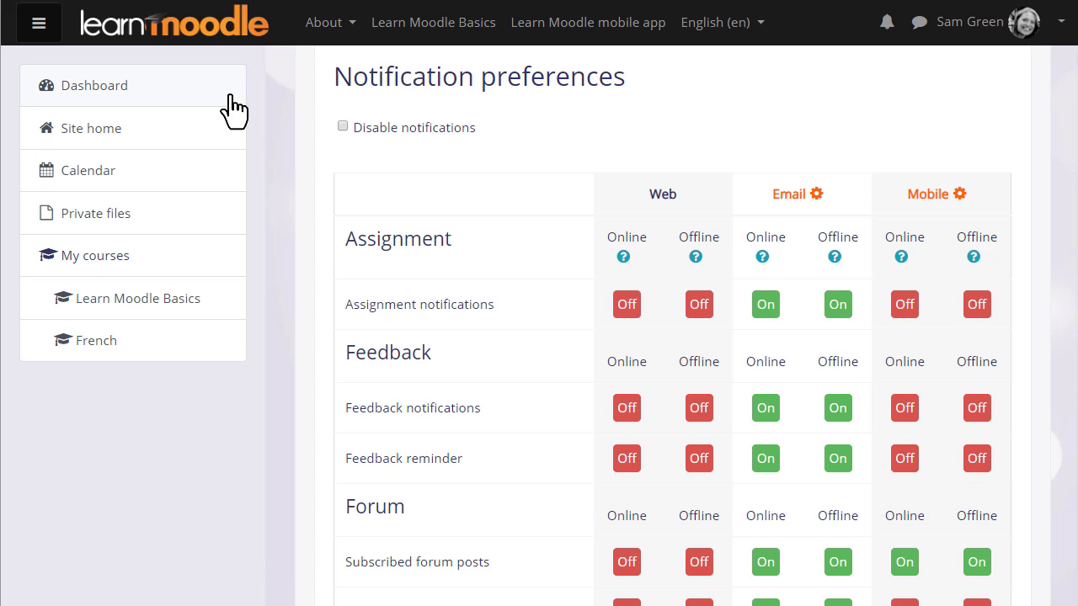
left_click(234, 107)
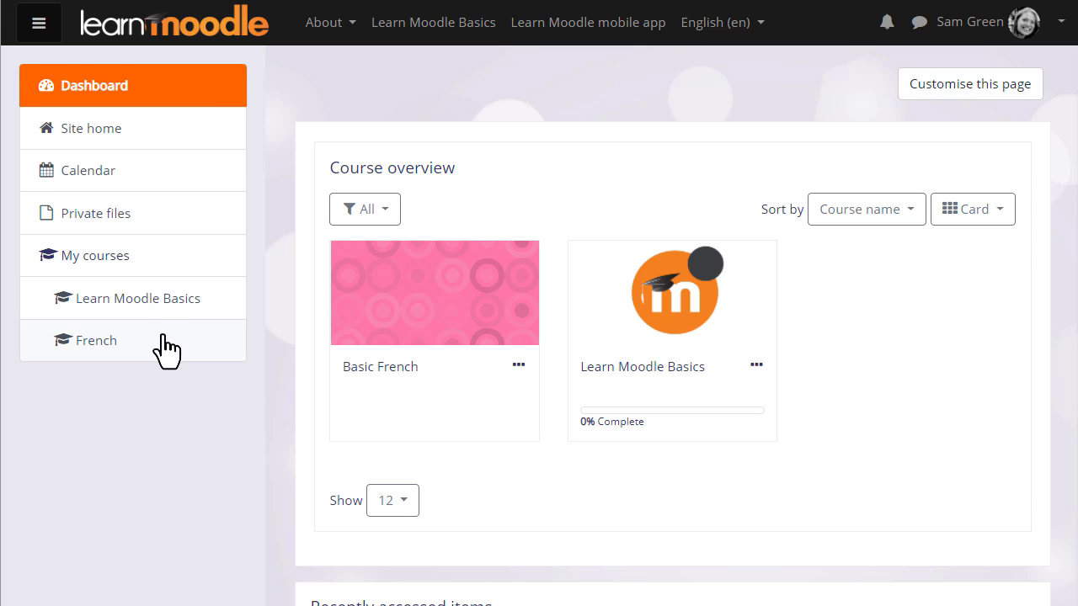
Open the Basic French course from its Dashboard card to view Announcements and Topics 1–4
left_click(400, 313)
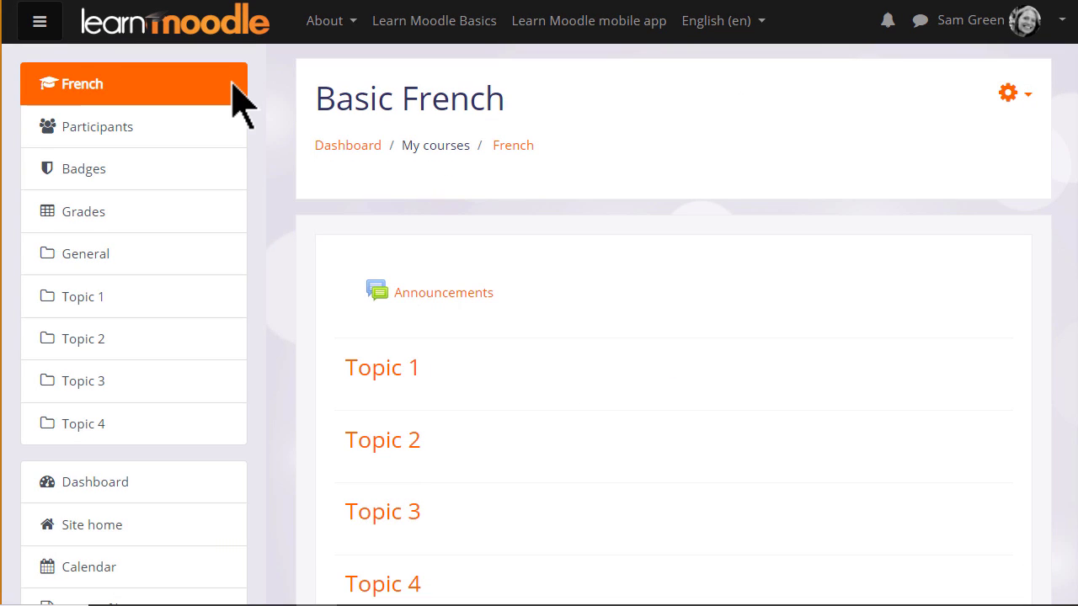